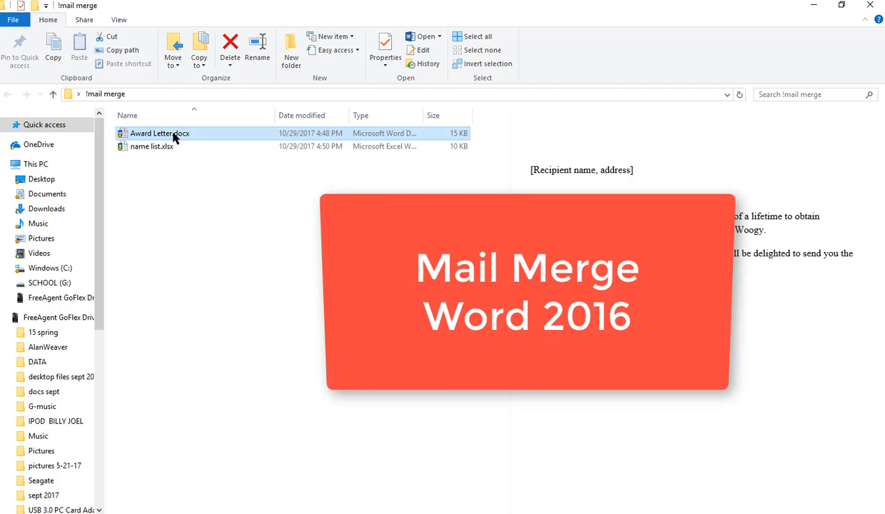
# Open Award Letter.docx and highlight the [Recipient name, address] placeholder in yellow
pyautogui.doubleClick(167, 136)
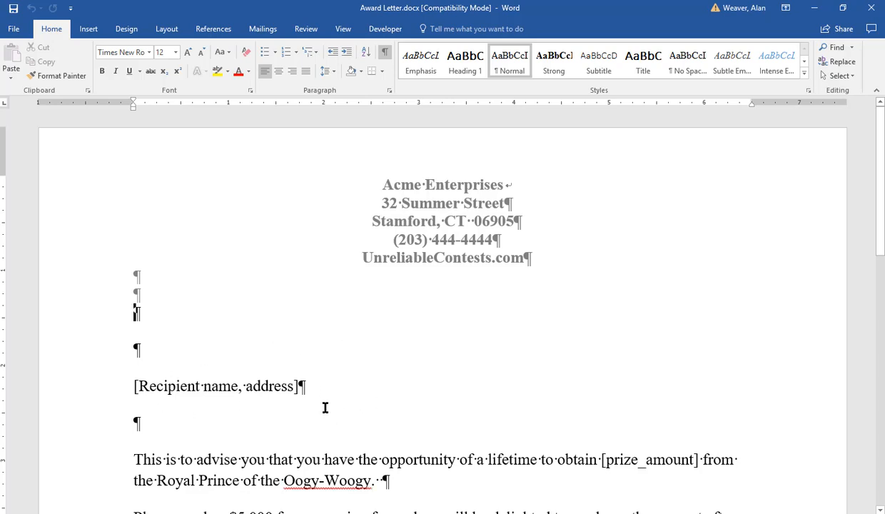
pyautogui.click(200, 386)
pyautogui.moveTo(130, 386); pyautogui.dragTo(299, 388)
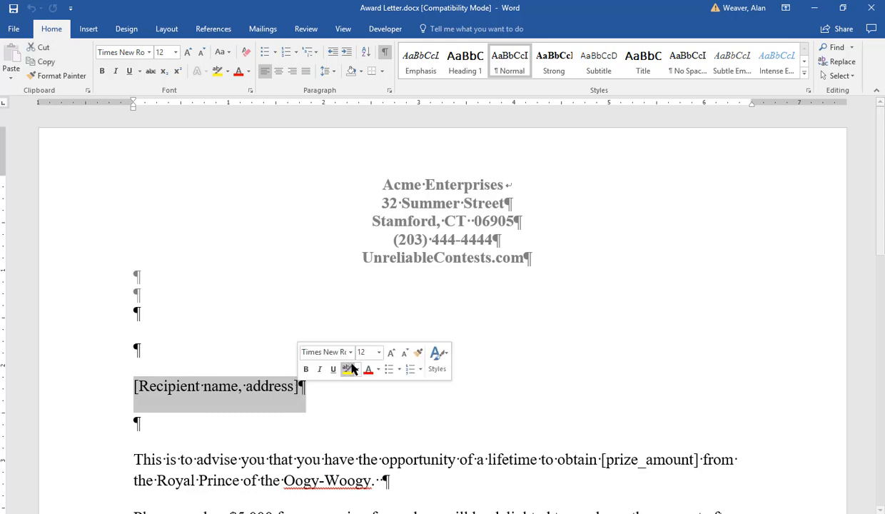
pyautogui.click(348, 368)
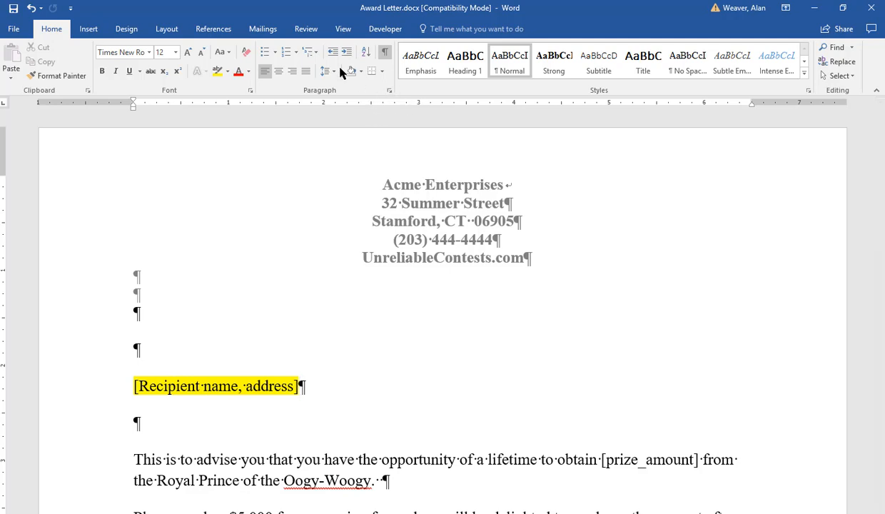
# Start a mail merge of the Letters type for the award letter
pyautogui.click(263, 31)
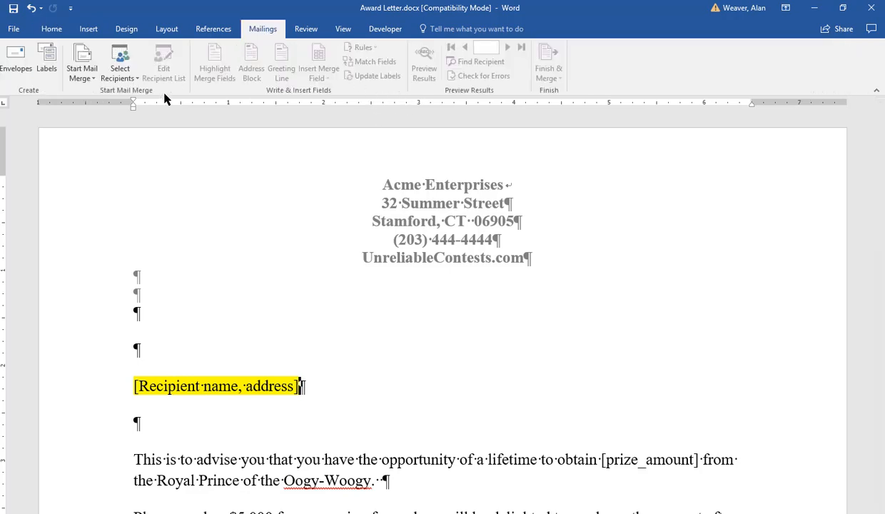
pyautogui.click(83, 79)
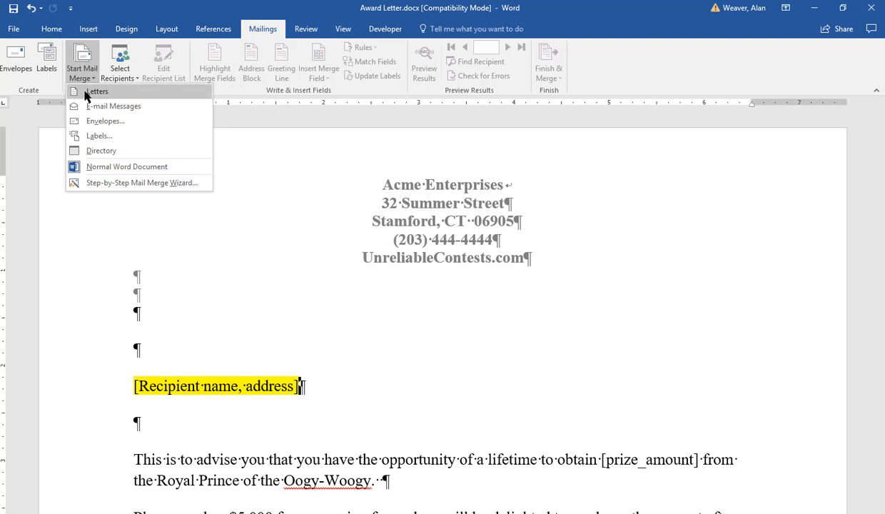
pyautogui.click(87, 94)
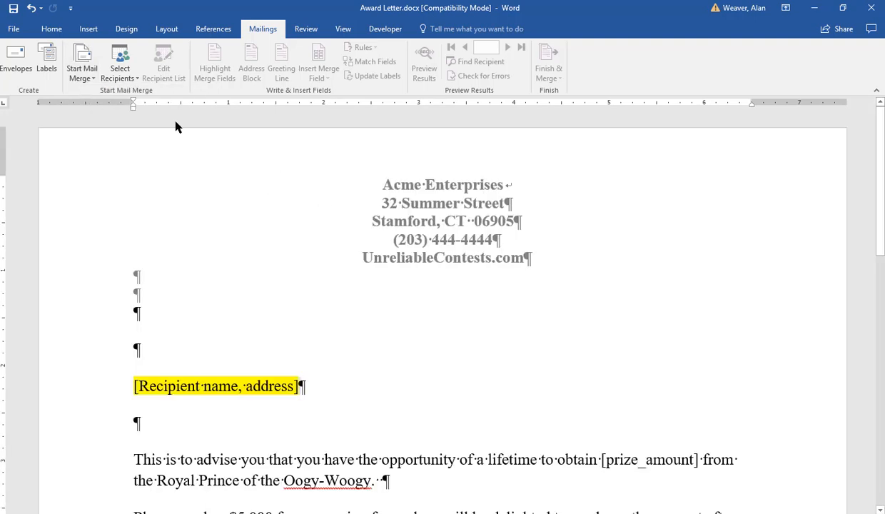
# Use the existing list name list.xlsx from the Desktop's !mail merge folder as recipients, with table 'Mailing List$' and first-row column headers
pyautogui.click(120, 67)
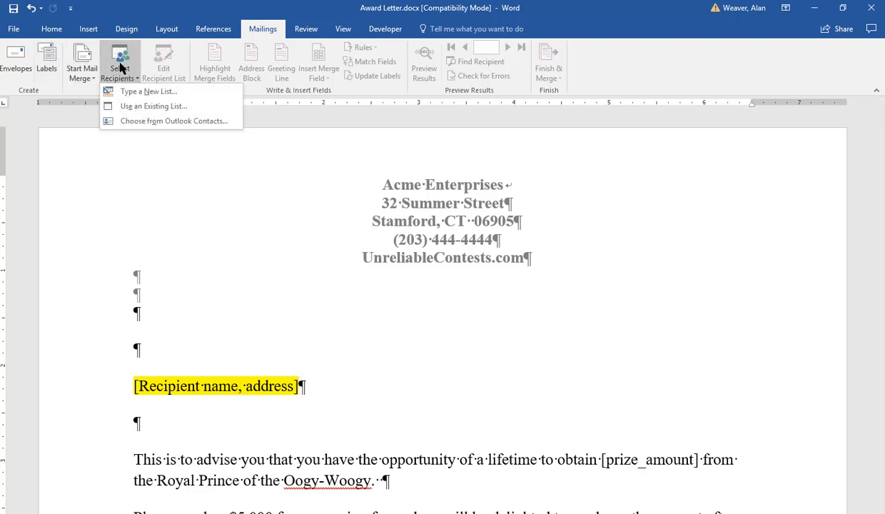
pyautogui.click(190, 107)
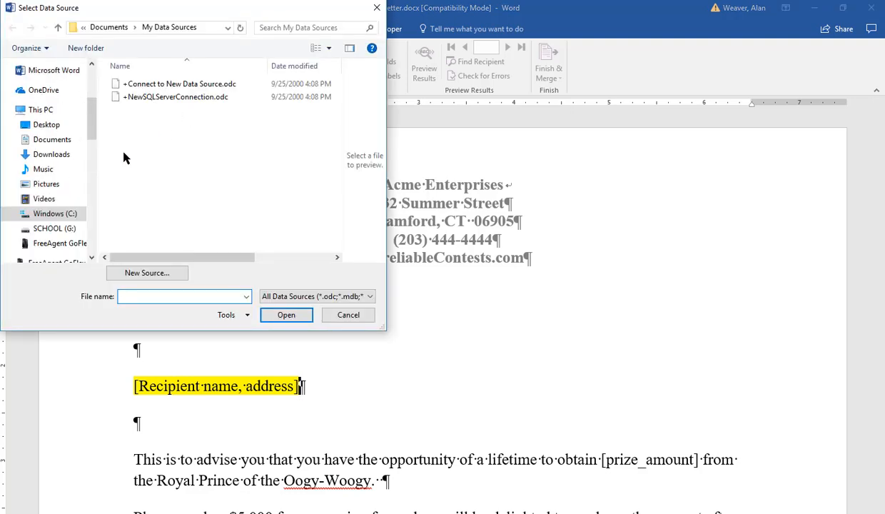
pyautogui.click(64, 127)
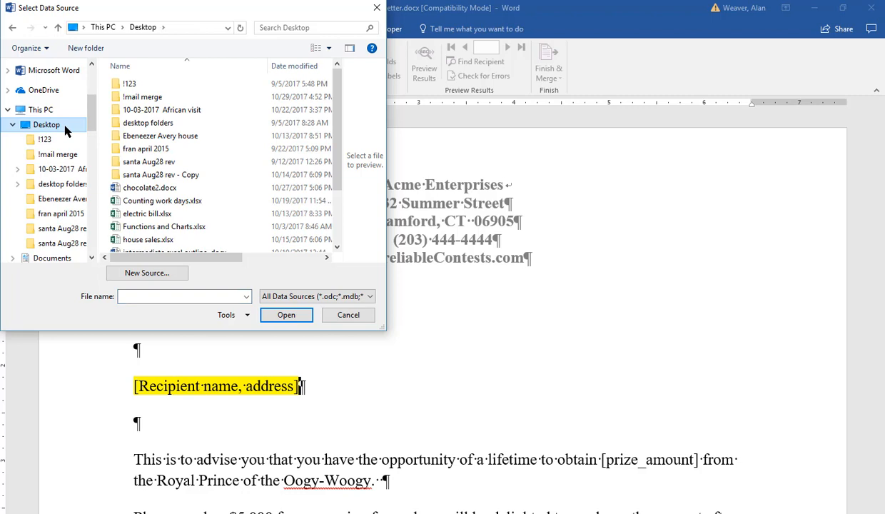
pyautogui.doubleClick(142, 97)
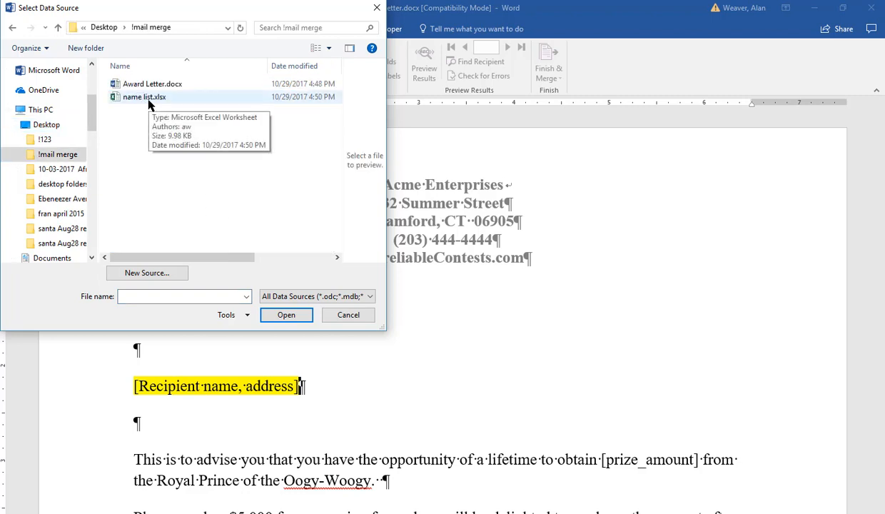
pyautogui.doubleClick(149, 99)
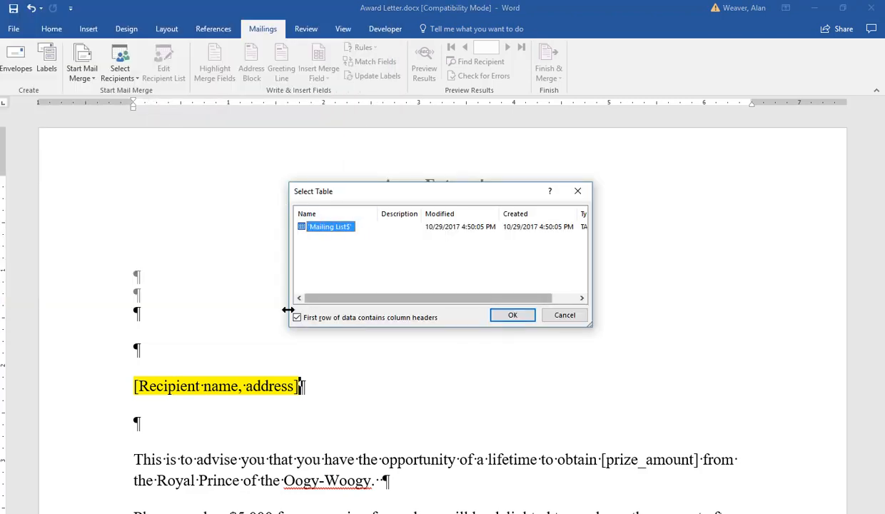
pyautogui.click(511, 319)
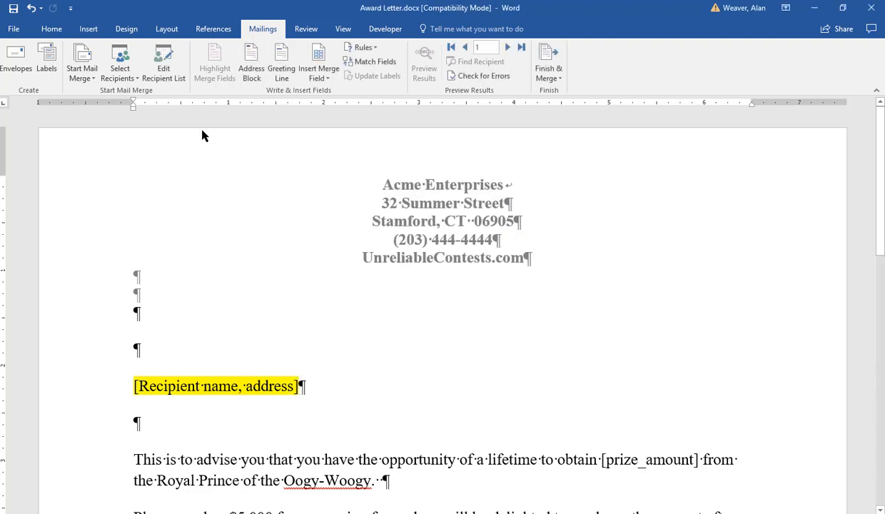
# Sort the mail merge recipient list by City in ascending order
pyautogui.click(178, 69)
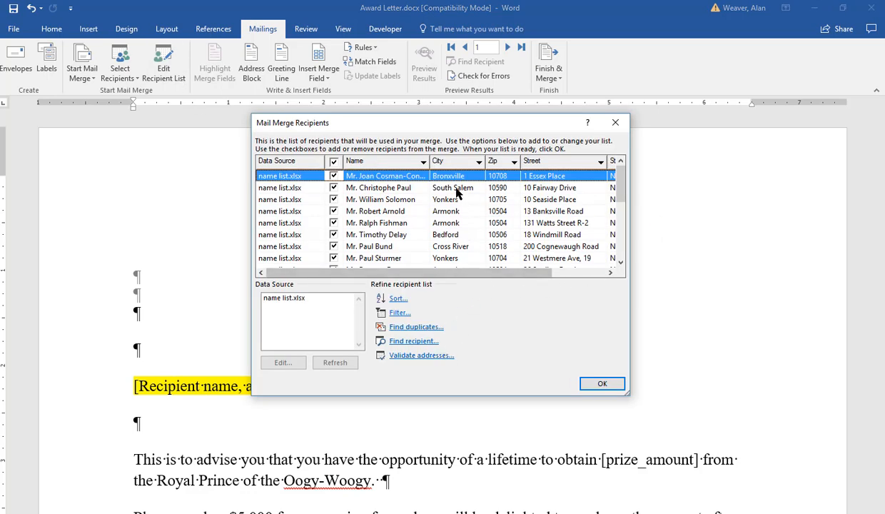
pyautogui.click(451, 162)
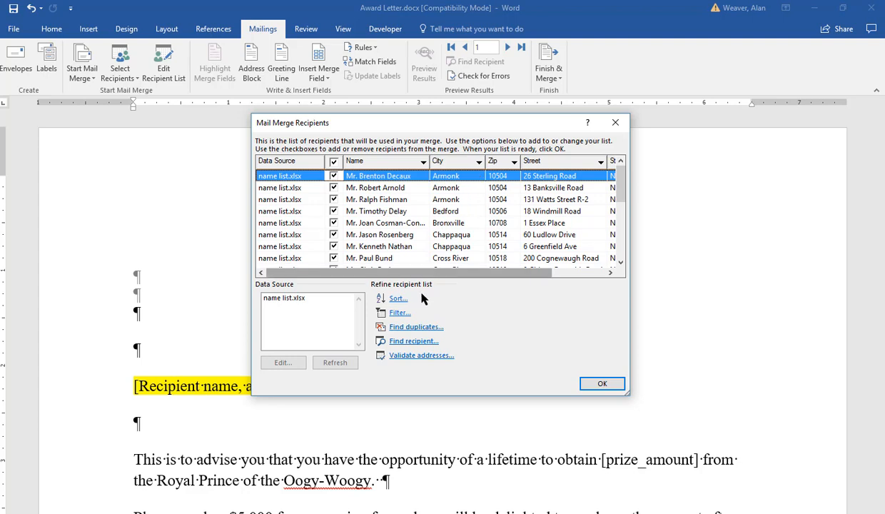
pyautogui.click(397, 298)
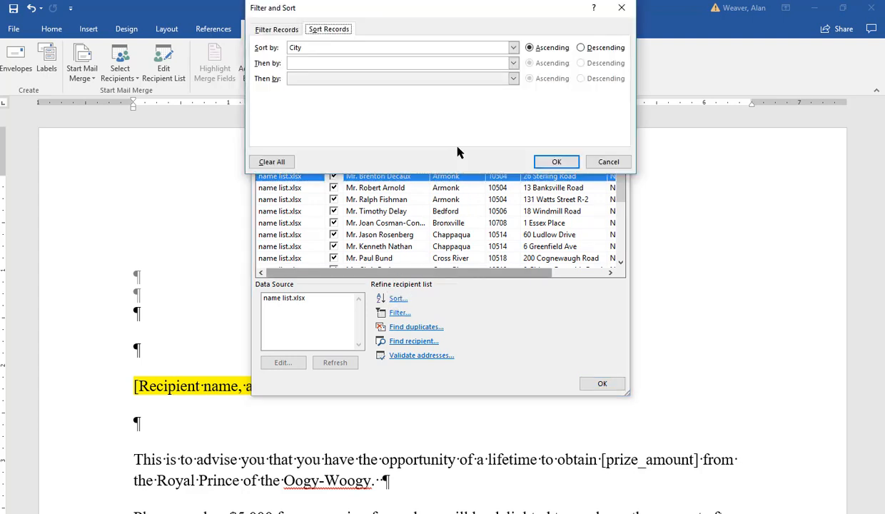
pyautogui.click(558, 162)
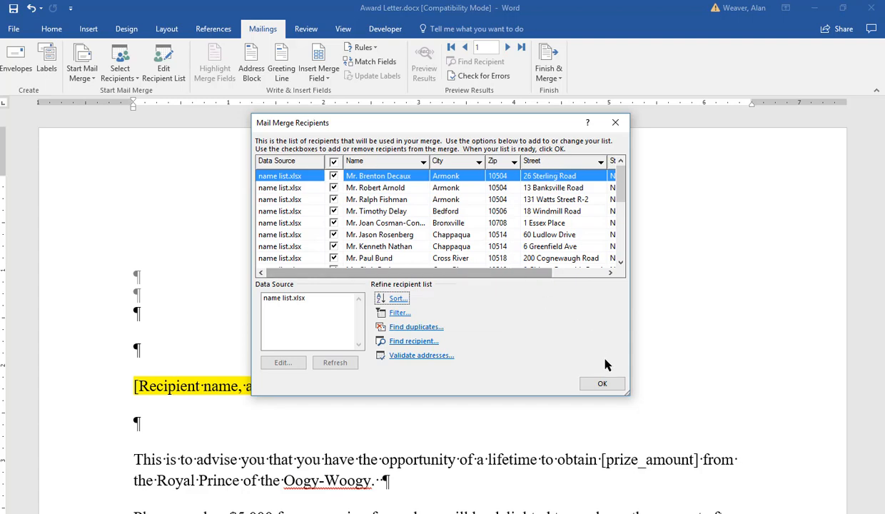
pyautogui.click(602, 383)
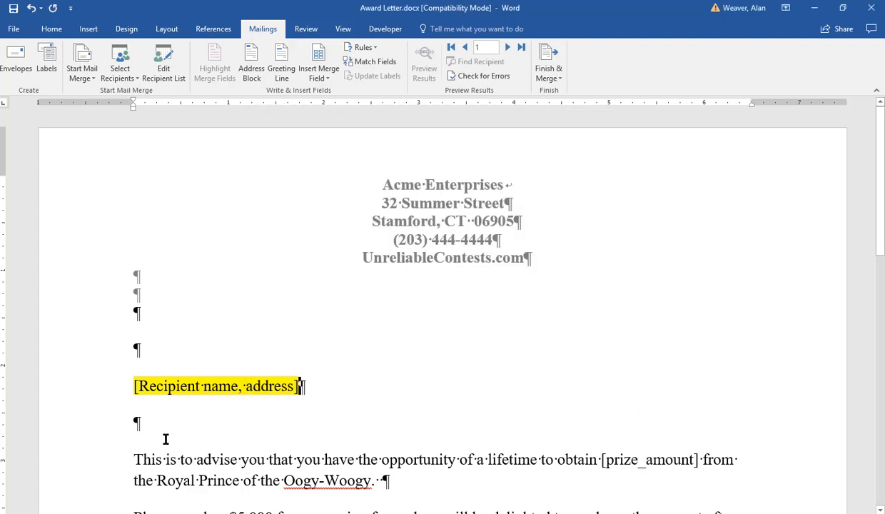
# Replace the highlighted [Recipient name, address] placeholder with the Name merge field
pyautogui.click(120, 385)
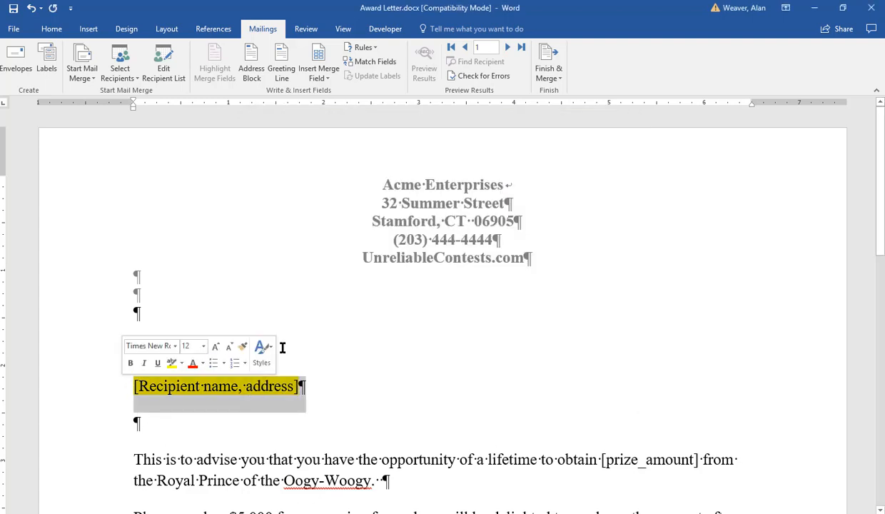
pyautogui.press('Delete')
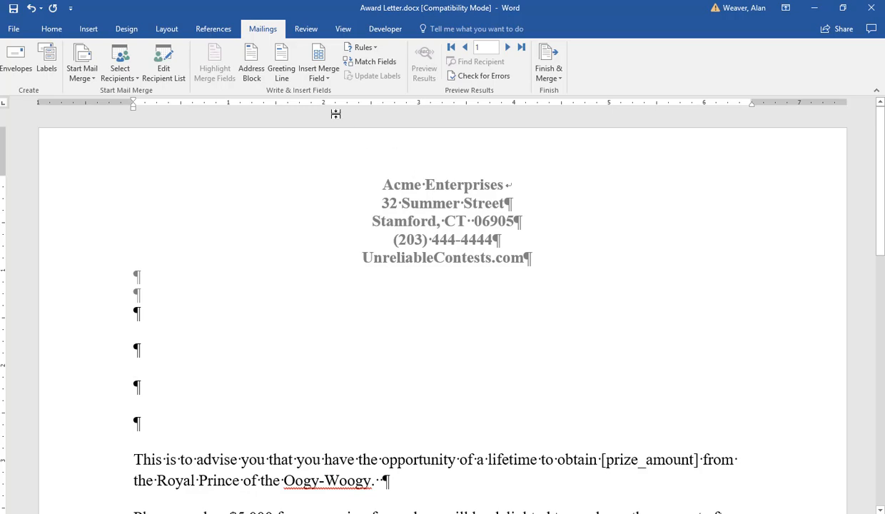
pyautogui.click(316, 75)
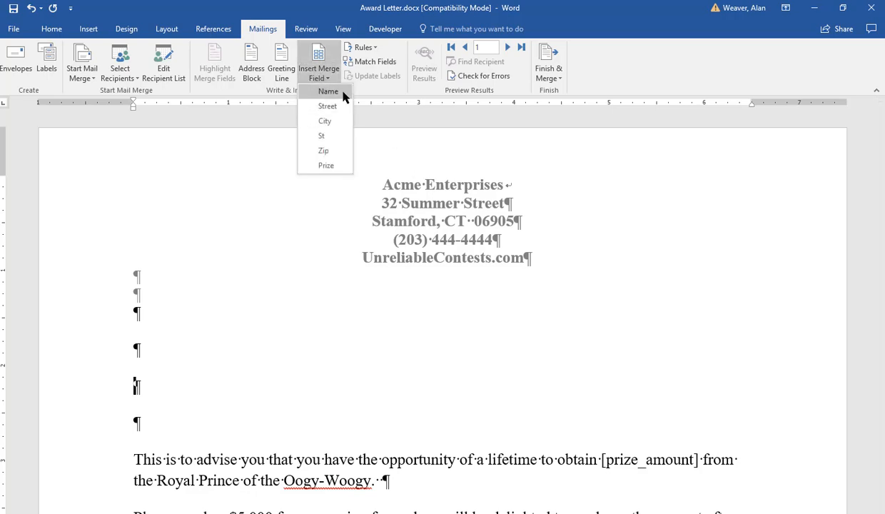
pyautogui.click(343, 97)
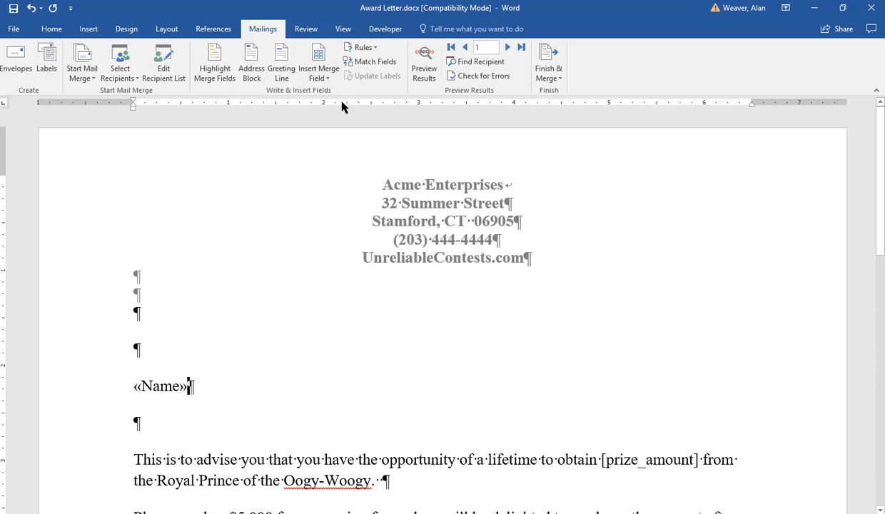
# Add the Street merge field on a new line and, on the line below it, the City field followed by a comma
pyautogui.press('Return')
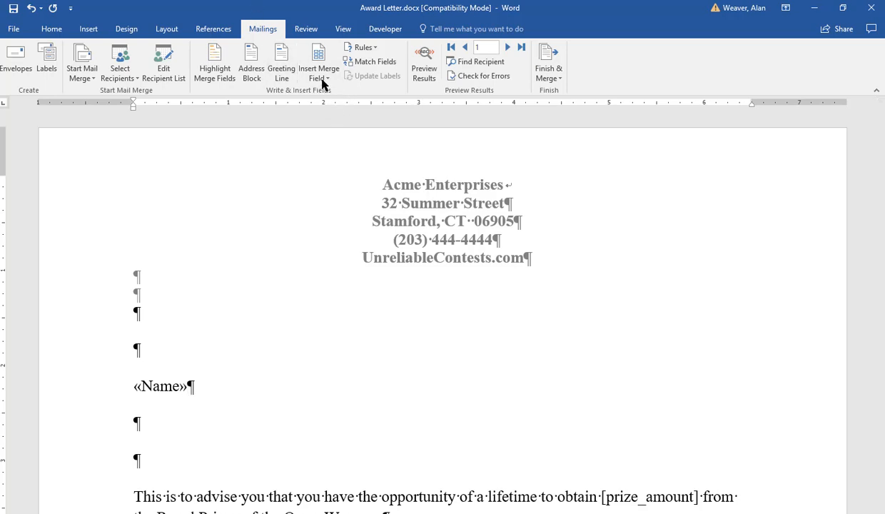
pyautogui.click(321, 80)
pyautogui.click(321, 107)
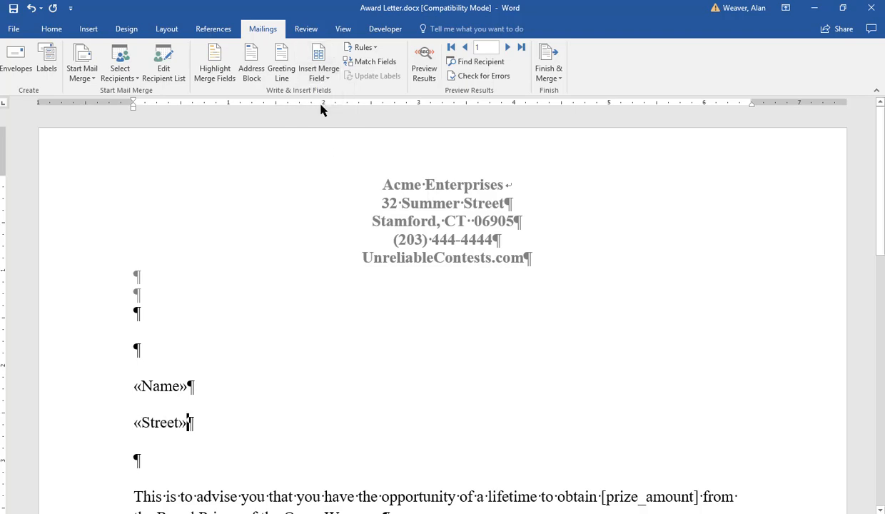
pyautogui.press('Return')
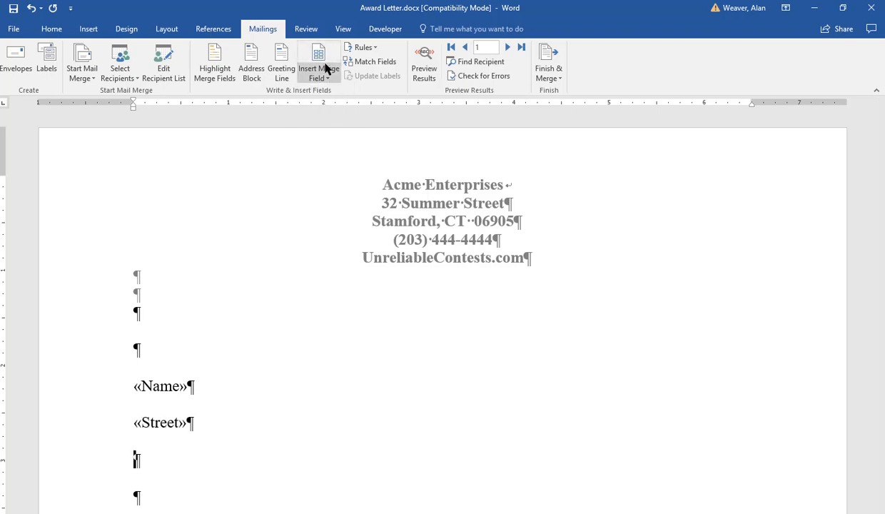
pyautogui.click(324, 69)
pyautogui.click(326, 122)
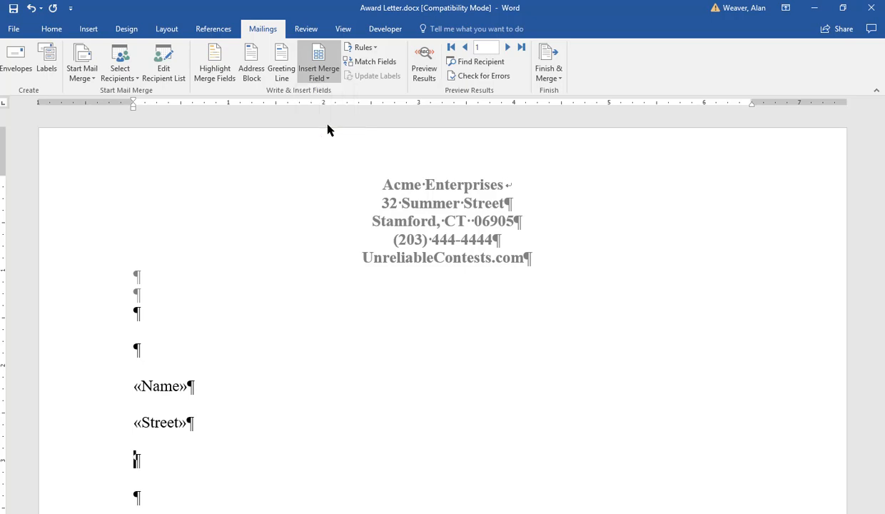
pyautogui.write(',')
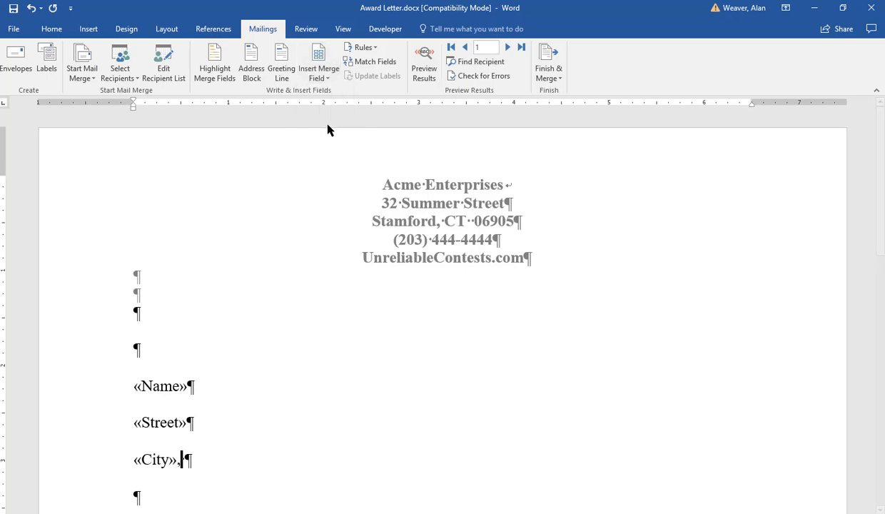
# Complete the city line of the address with the St and Zip merge fields, separated by two spaces
pyautogui.click(318, 71)
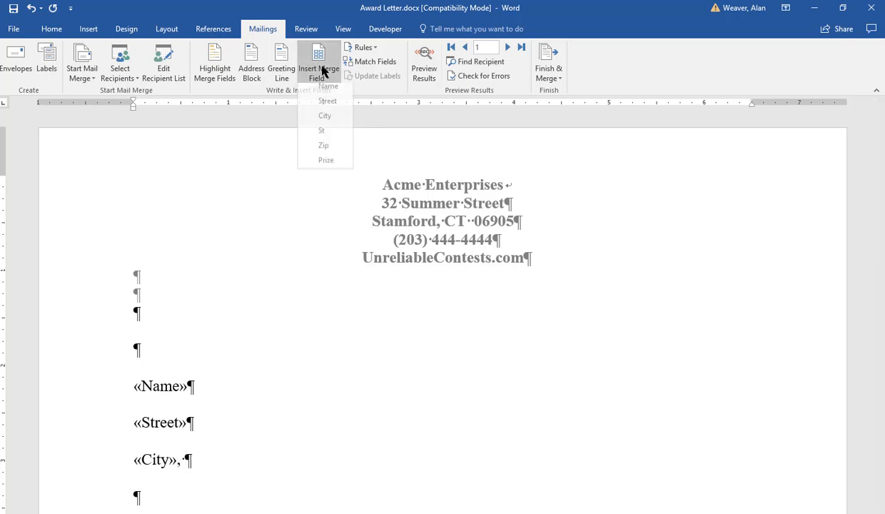
pyautogui.click(327, 136)
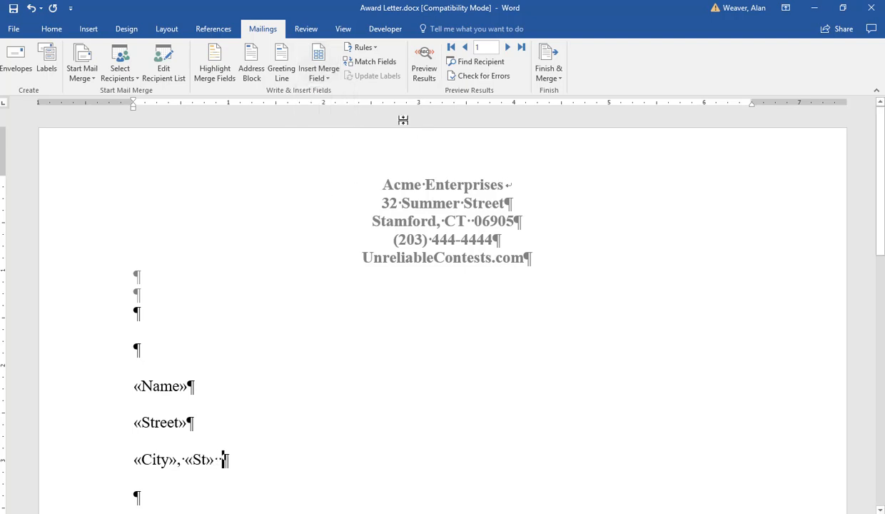
pyautogui.click(319, 72)
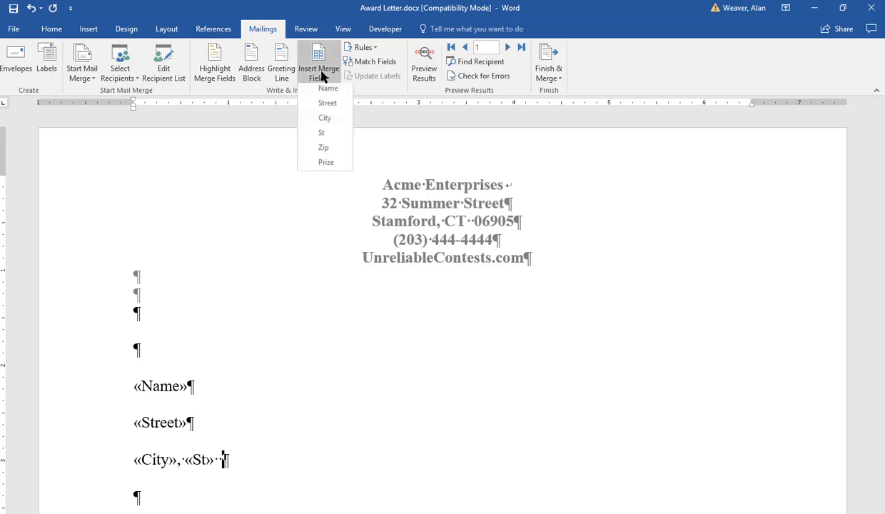
pyautogui.click(325, 147)
# Replace the [prize_amount] placeholder in the first body paragraph with the Prize merge field
pyautogui.scroll(-4, 398, 281)
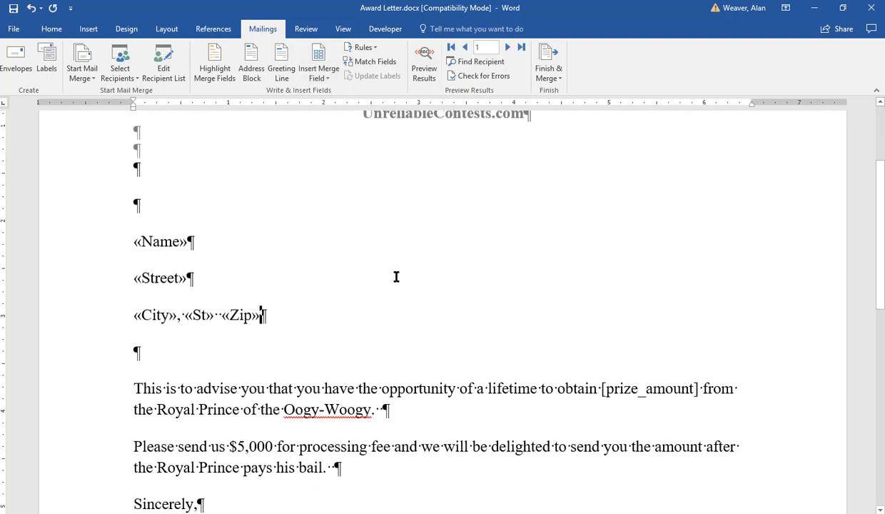
pyautogui.scroll(1, 484, 294)
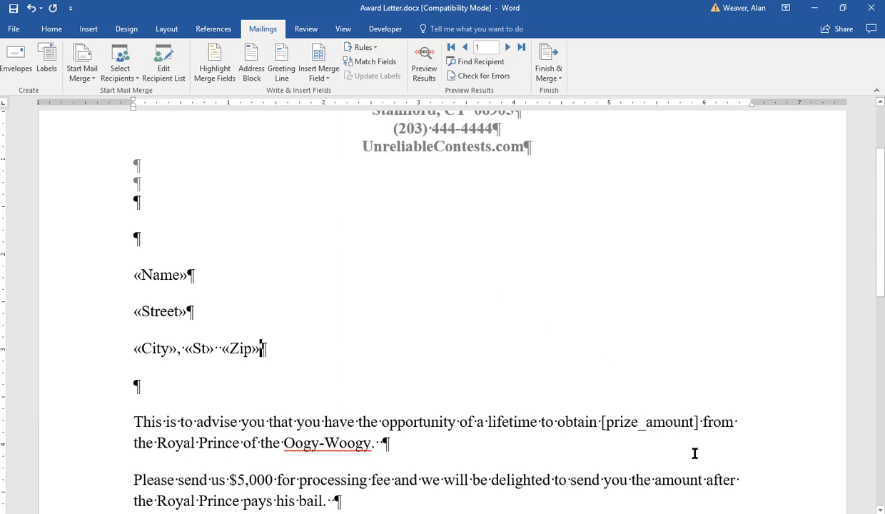
pyautogui.moveTo(698, 421); pyautogui.dragTo(600, 427)
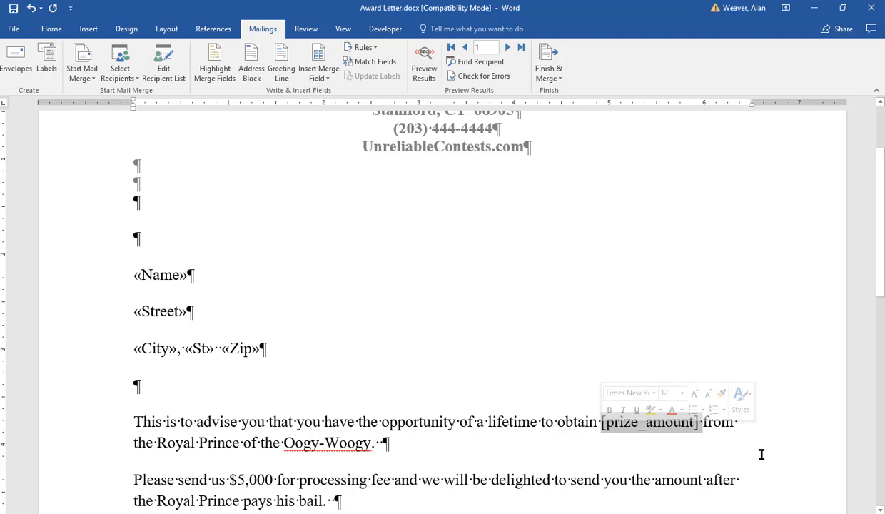
pyautogui.press('Delete')
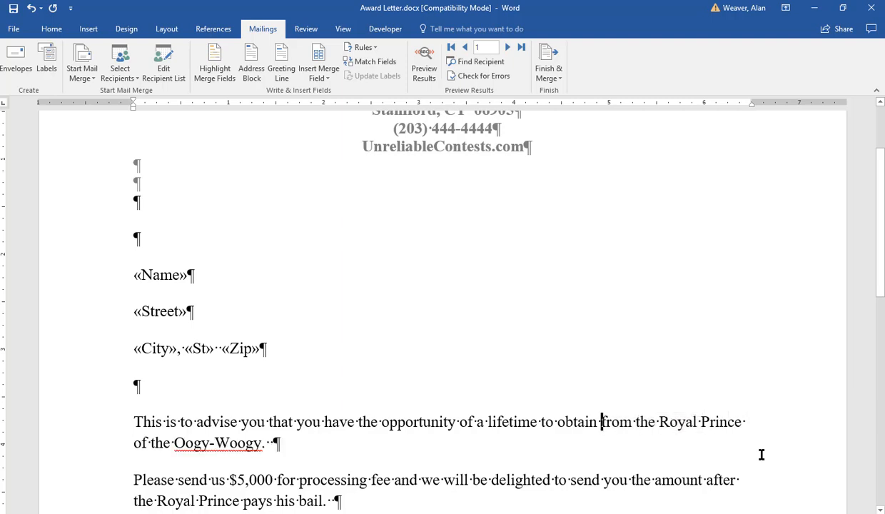
pyautogui.click(316, 64)
pyautogui.click(370, 256)
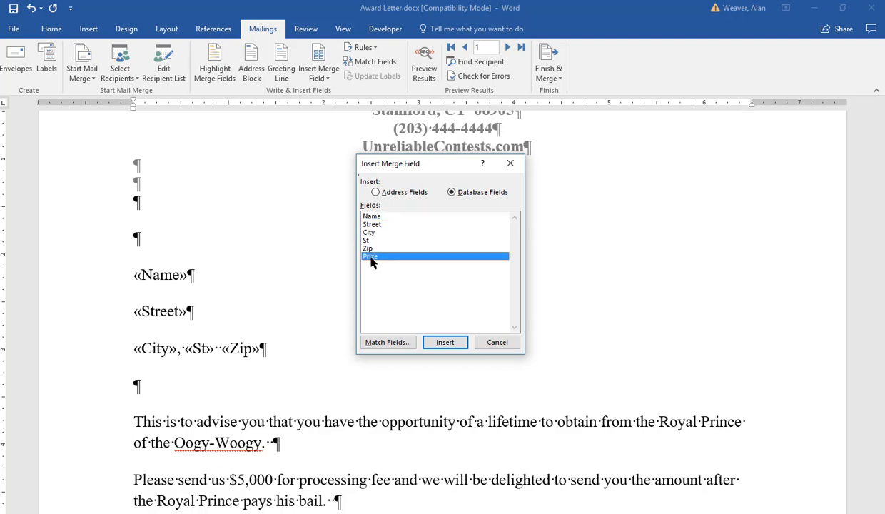
pyautogui.click(452, 344)
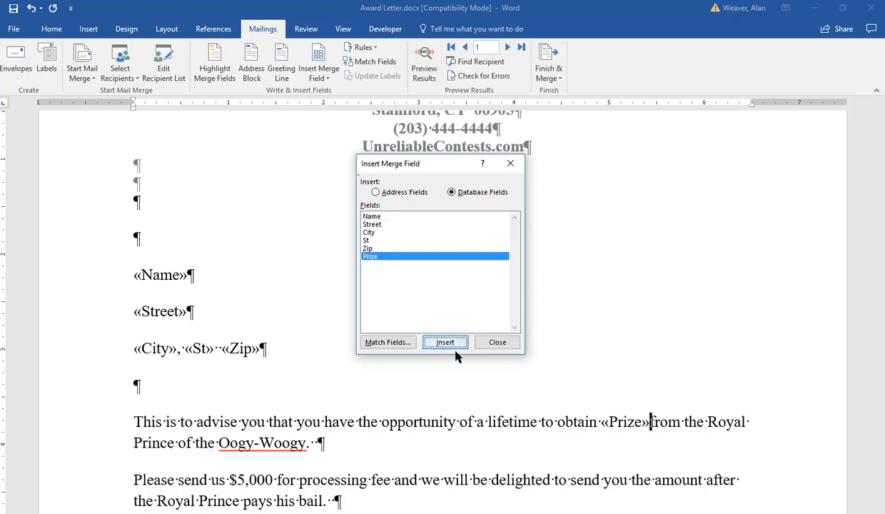
# Finish inserting merge fields, leaving a space between the Prize field and the word "from" in the first body paragraph
pyautogui.click(497, 342)
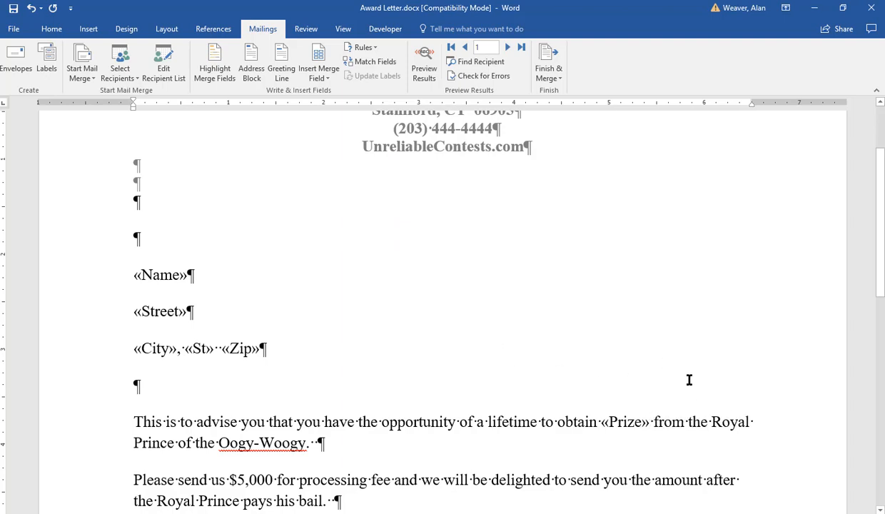
pyautogui.scroll(-5, 689, 379)
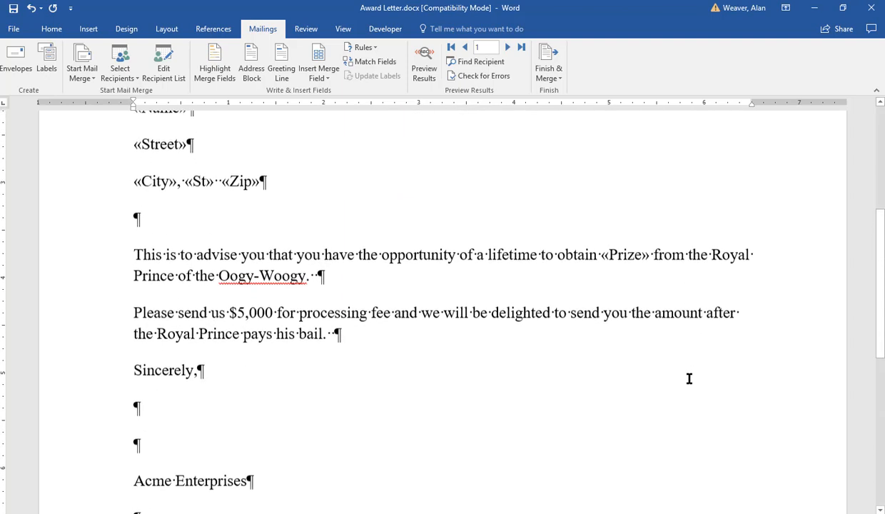
pyautogui.scroll(4, 689, 380)
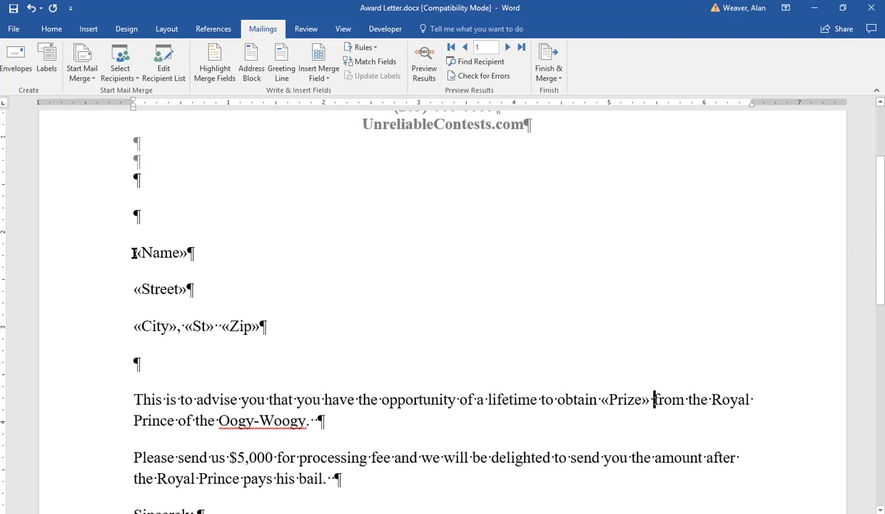
# Set the line spacing of the three merge field address lines to Multiple at 1
pyautogui.moveTo(134, 252); pyautogui.dragTo(284, 331)
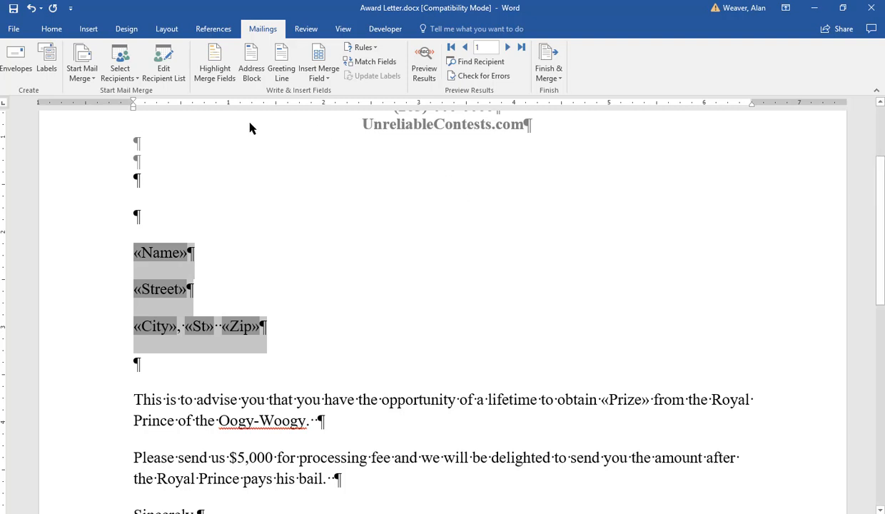
pyautogui.click(53, 28)
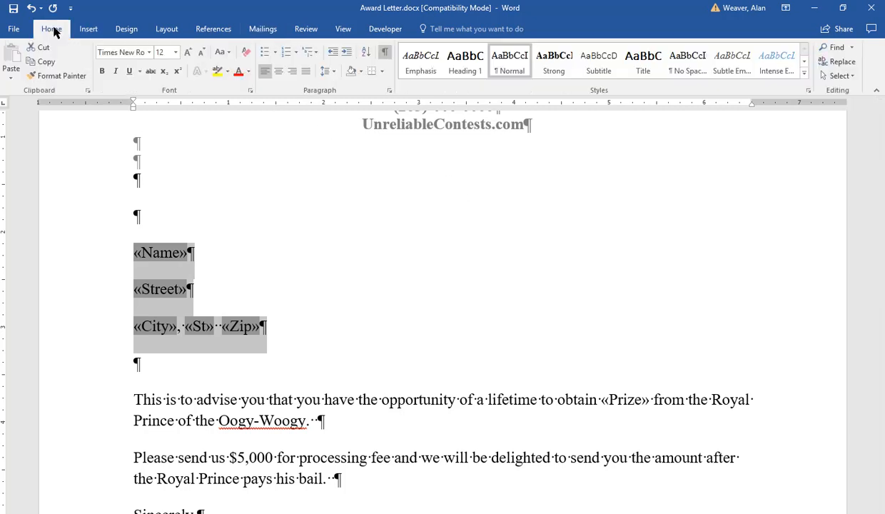
pyautogui.click(389, 91)
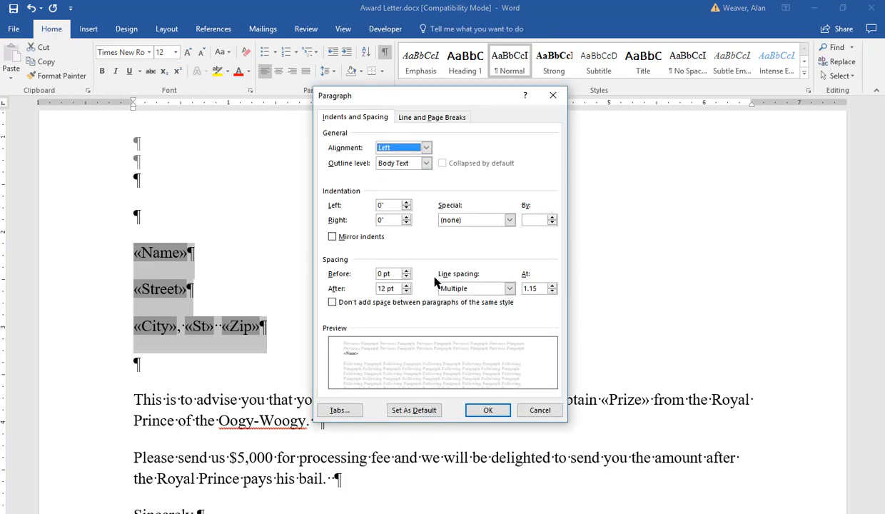
pyautogui.click(551, 285)
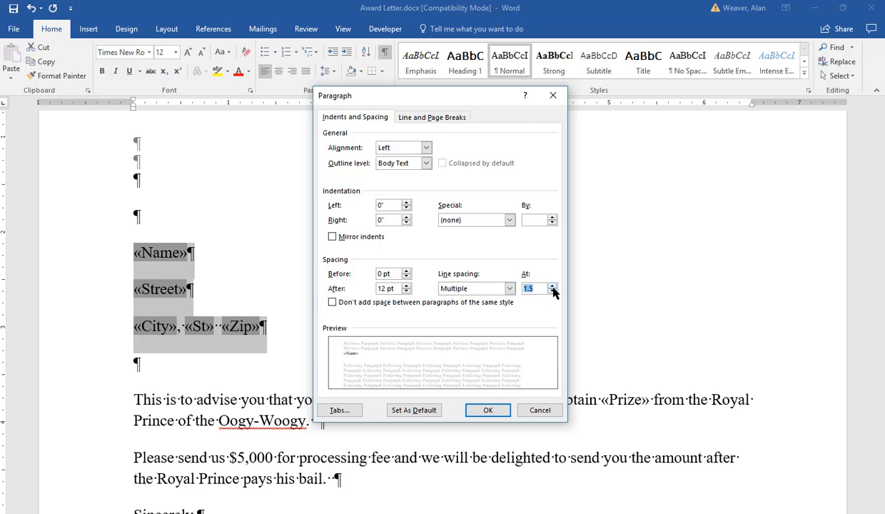
pyautogui.click(551, 285)
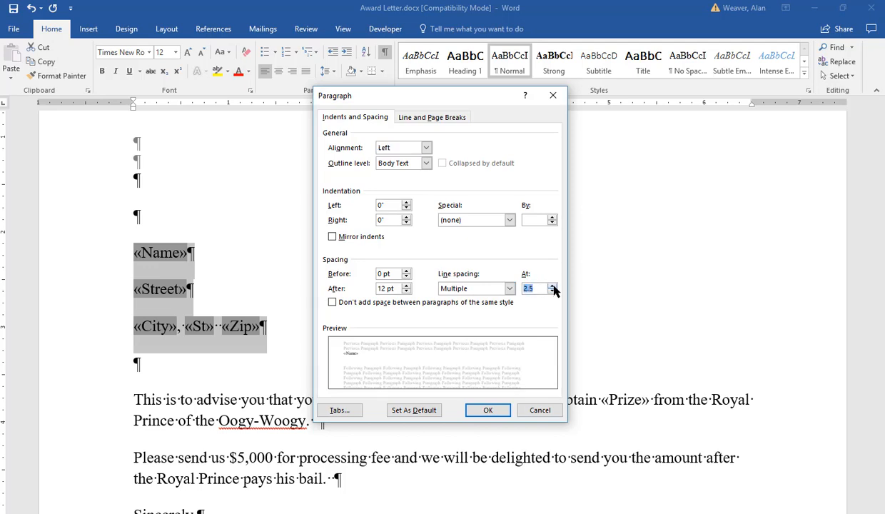
pyautogui.click(551, 285)
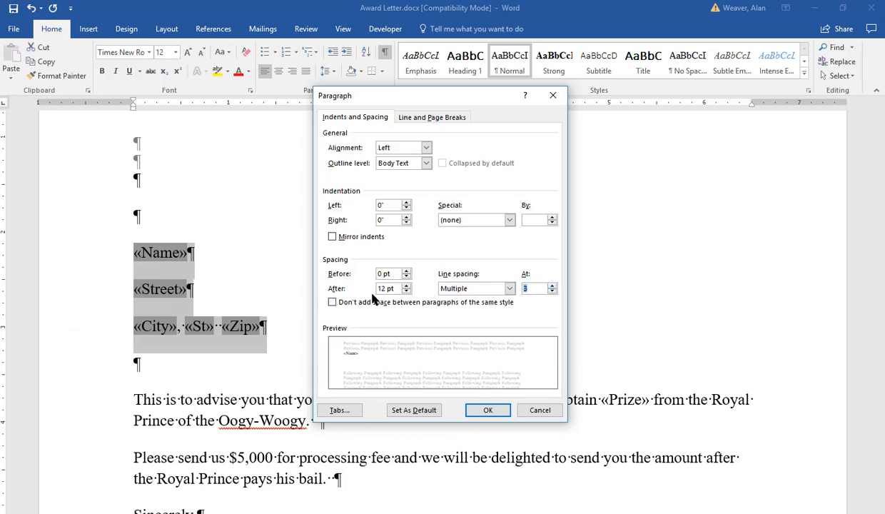
pyautogui.click(551, 285)
pyautogui.click(552, 286)
pyautogui.click(551, 286)
pyautogui.click(552, 285)
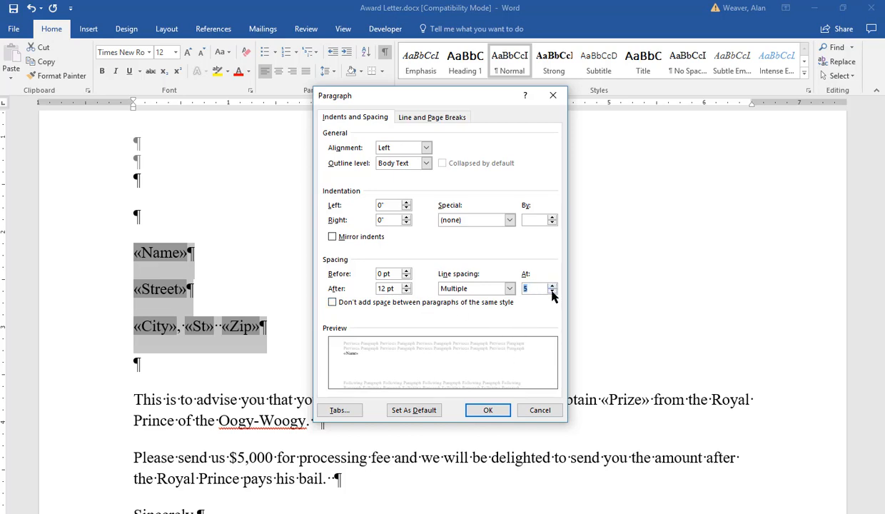
pyautogui.click(551, 291)
pyautogui.click(551, 291)
pyautogui.click(552, 291)
pyautogui.click(551, 291)
pyautogui.click(551, 291)
pyautogui.click(551, 291)
pyautogui.click(552, 291)
pyautogui.click(551, 291)
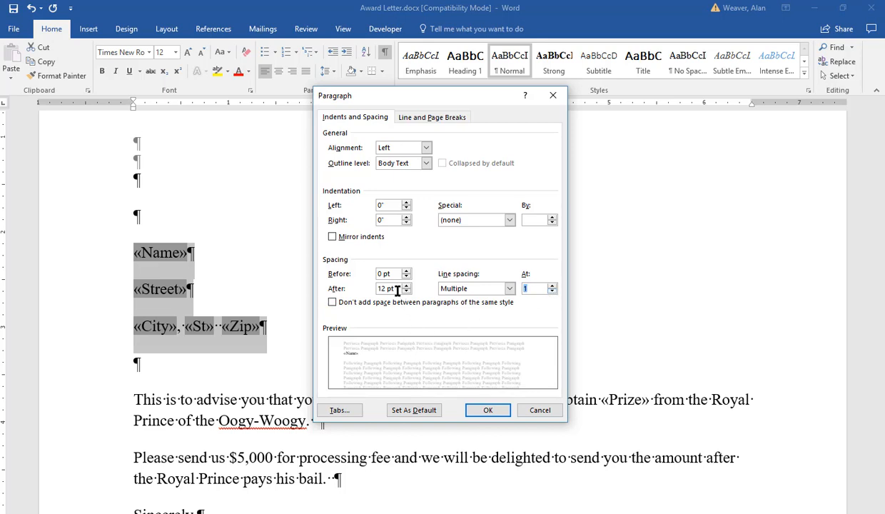
# Set the spacing after the address lines to 0 pt and apply the paragraph settings
pyautogui.moveTo(398, 288); pyautogui.dragTo(377, 288)
pyautogui.write('0')
pyautogui.press('Return')
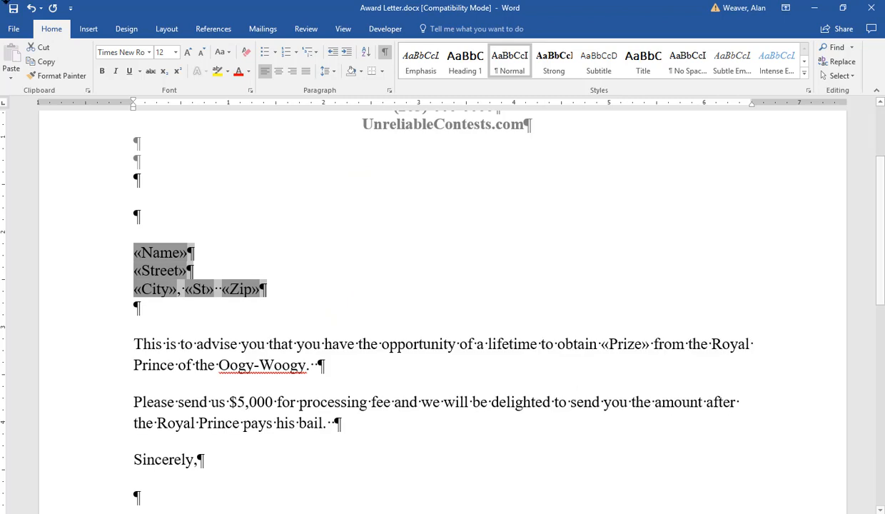
pyautogui.click(333, 71)
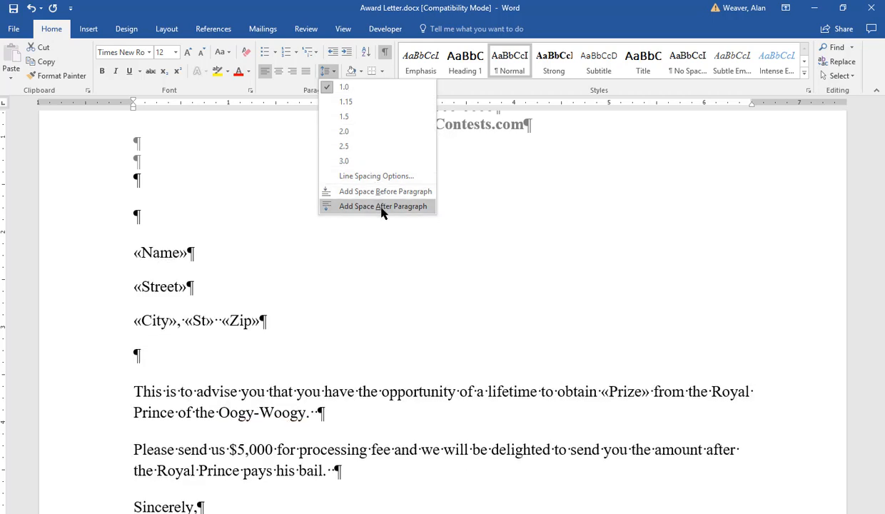
pyautogui.press('Escape')
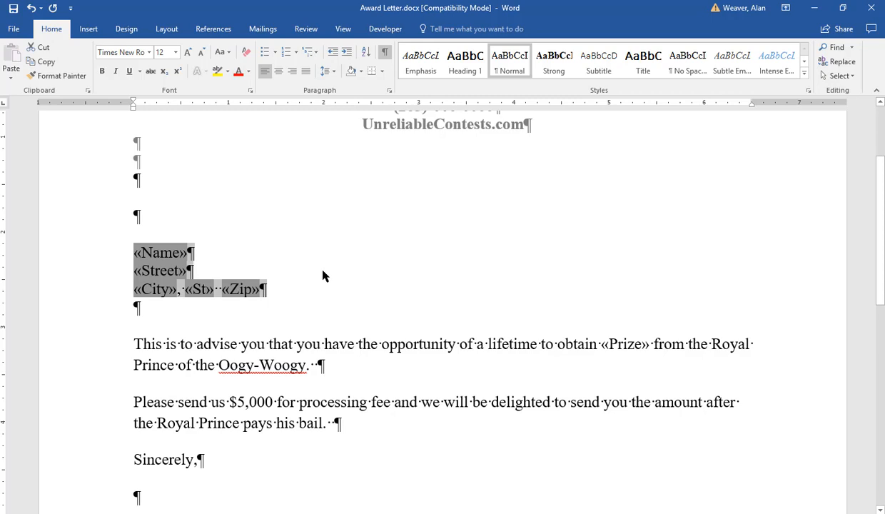
pyautogui.scroll(-3, 323, 276)
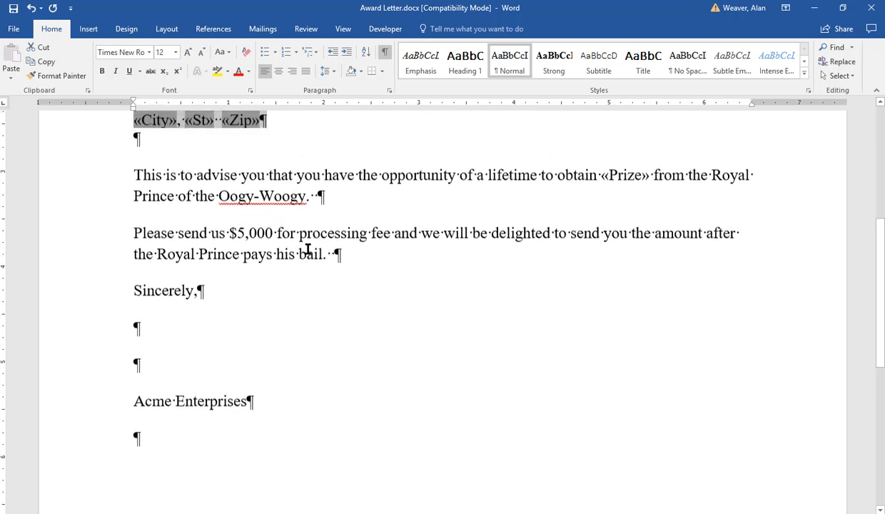
pyautogui.scroll(5, 308, 249)
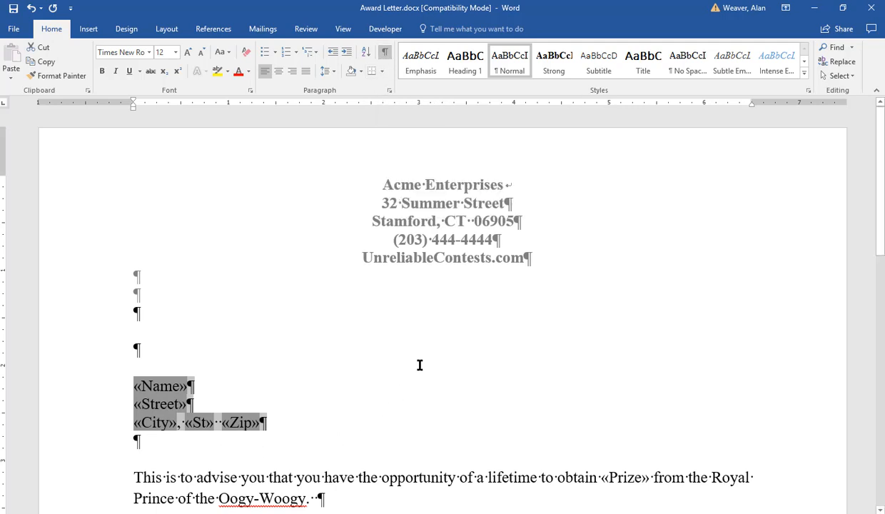
# Preview the mail merge results in the letter with the first recipient's data
pyautogui.click(264, 29)
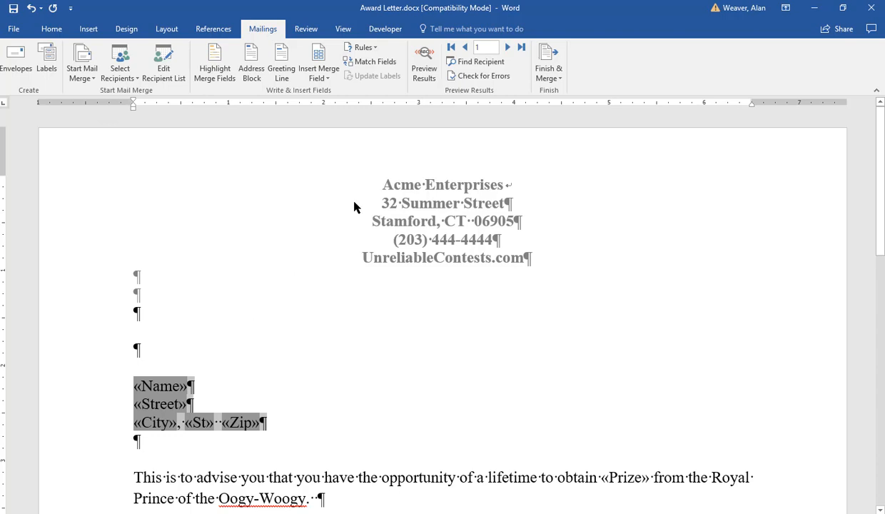
pyautogui.click(419, 80)
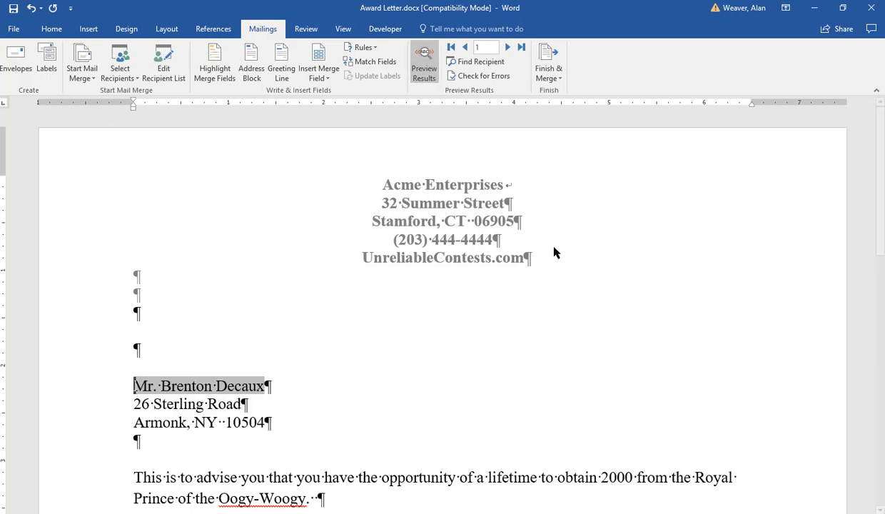
pyautogui.scroll(-2, 517, 369)
pyautogui.scroll(2, 519, 370)
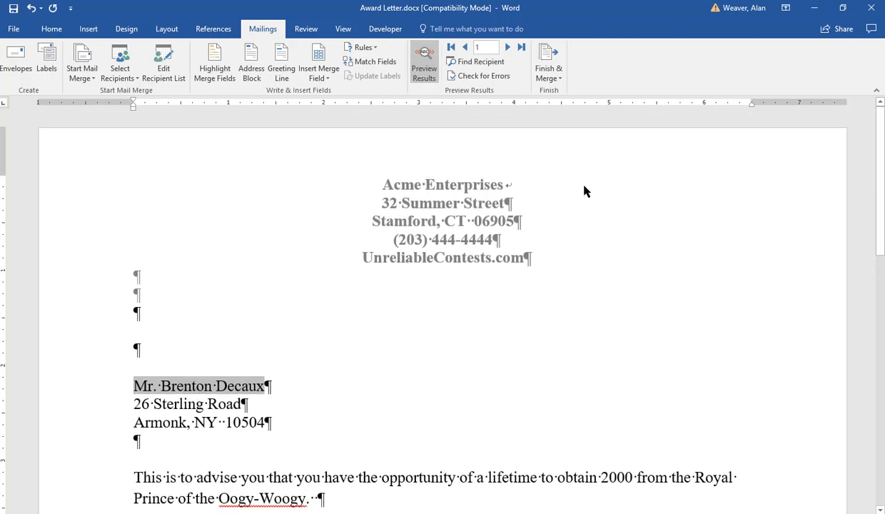
# Step through the previewed letters up to record 18, checking each recipient's address and prize amount
pyautogui.click(507, 47)
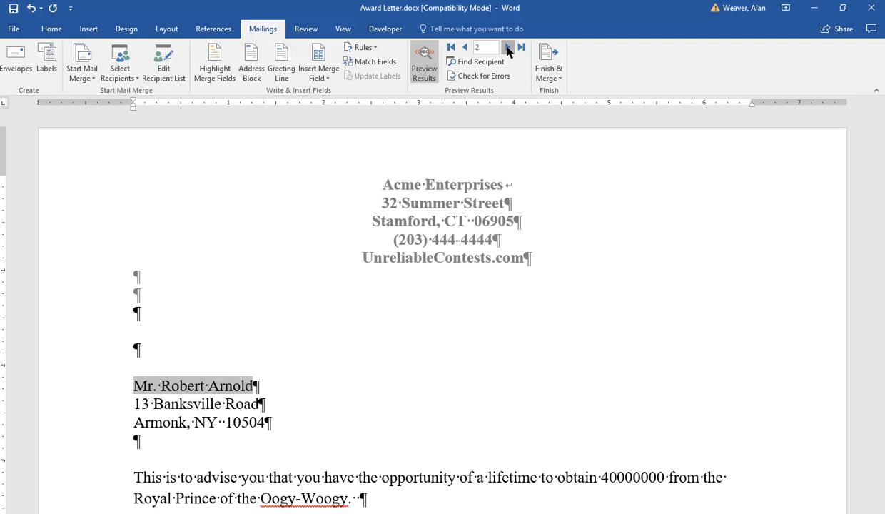
pyautogui.click(507, 47)
pyautogui.click(507, 47)
pyautogui.click(507, 48)
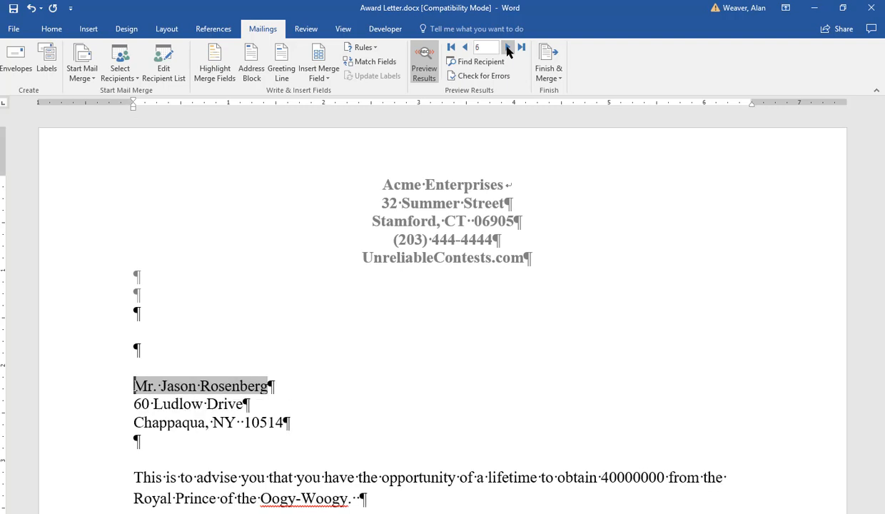
pyautogui.click(507, 47)
pyautogui.click(507, 47)
pyautogui.click(506, 48)
pyautogui.click(507, 48)
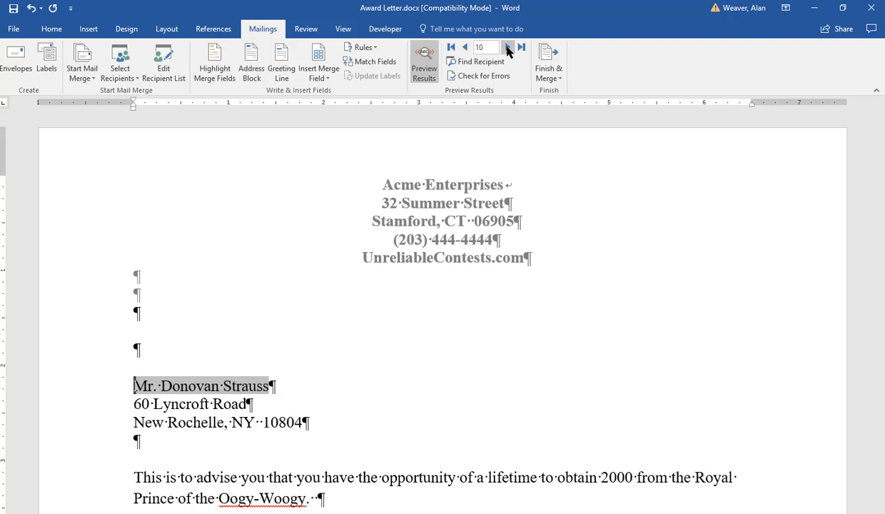
pyautogui.click(506, 48)
pyautogui.click(506, 47)
pyautogui.click(507, 48)
pyautogui.click(506, 48)
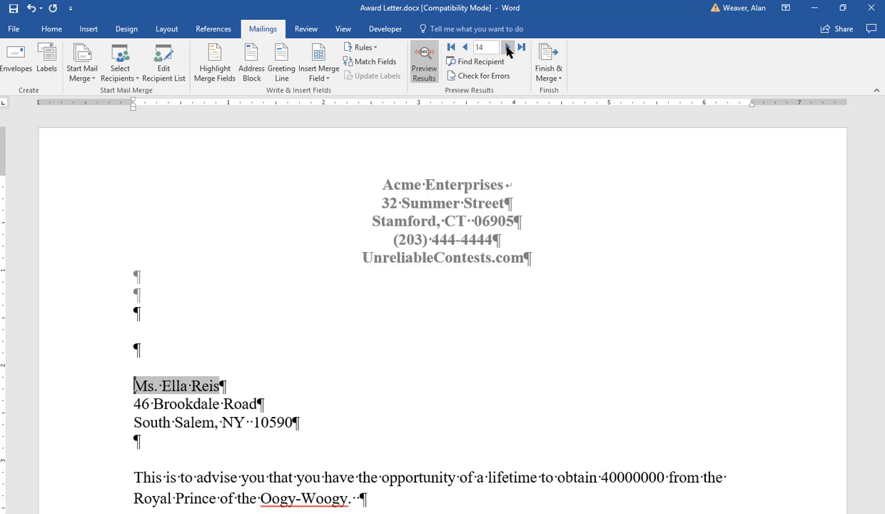
pyautogui.click(507, 48)
pyautogui.click(506, 48)
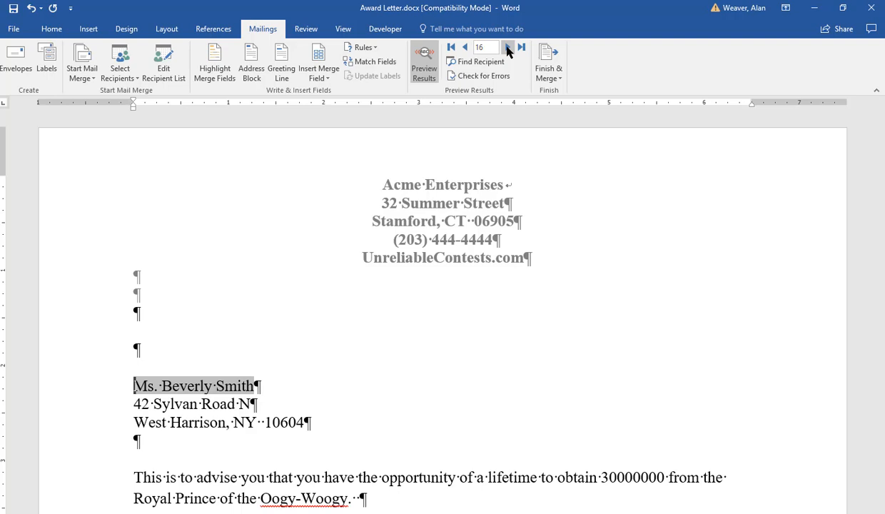
pyautogui.click(506, 48)
pyautogui.click(507, 47)
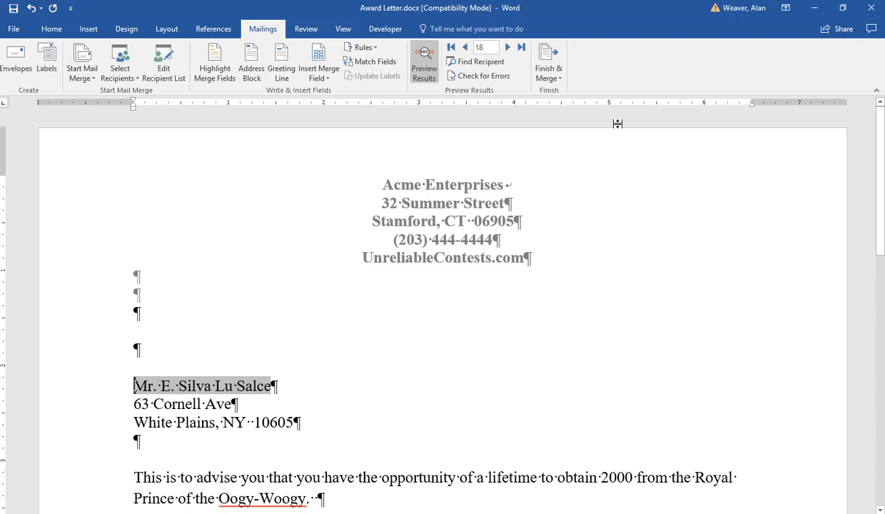
# Merge all records into a new document of individual letters and look over the first one
pyautogui.click(540, 62)
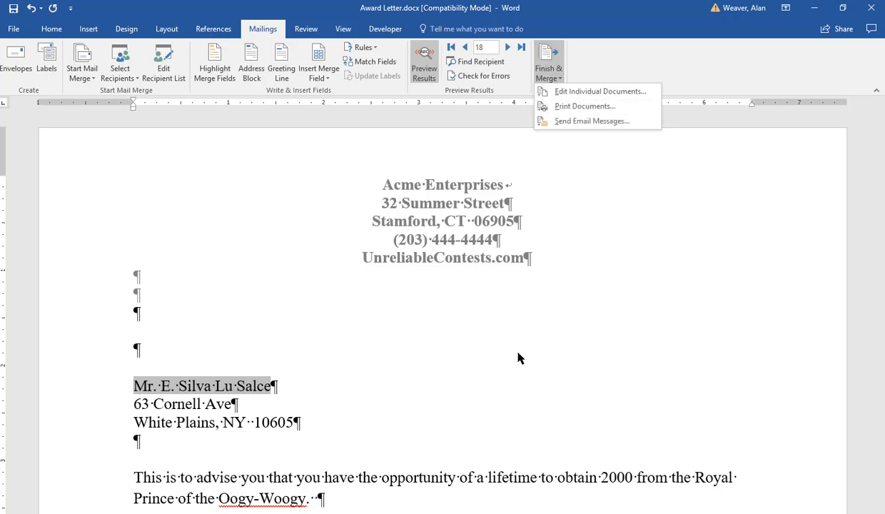
pyautogui.click(600, 92)
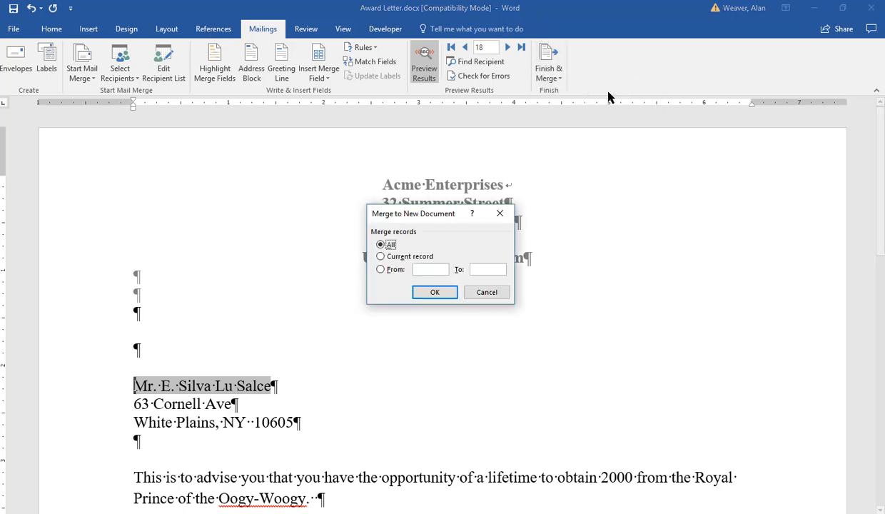
pyautogui.click(441, 294)
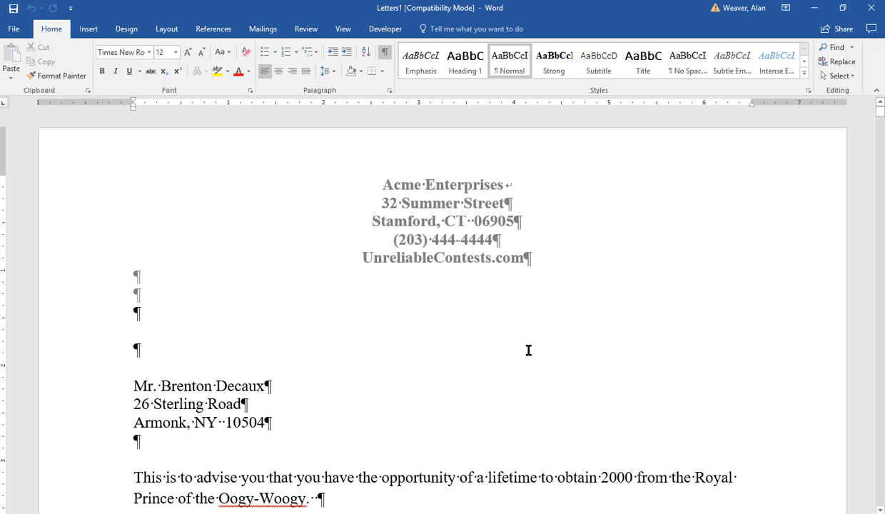
pyautogui.scroll(-1, 528, 350)
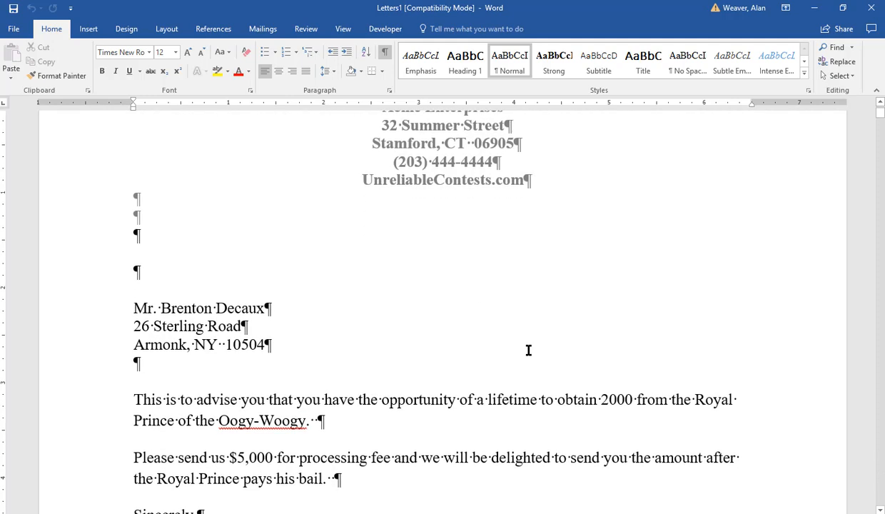